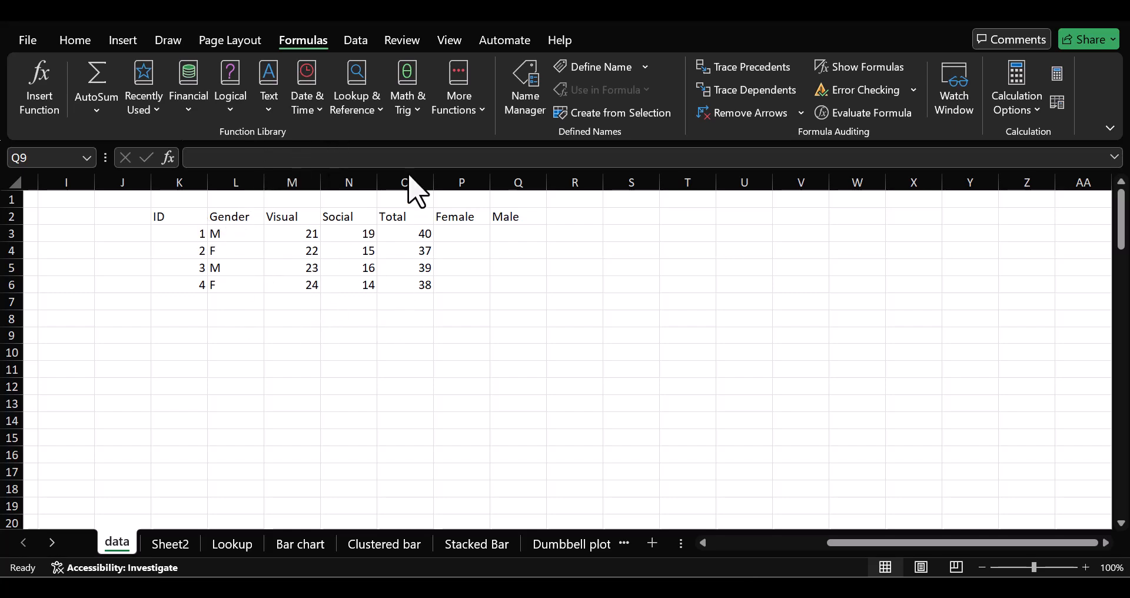
left_click(399, 233)
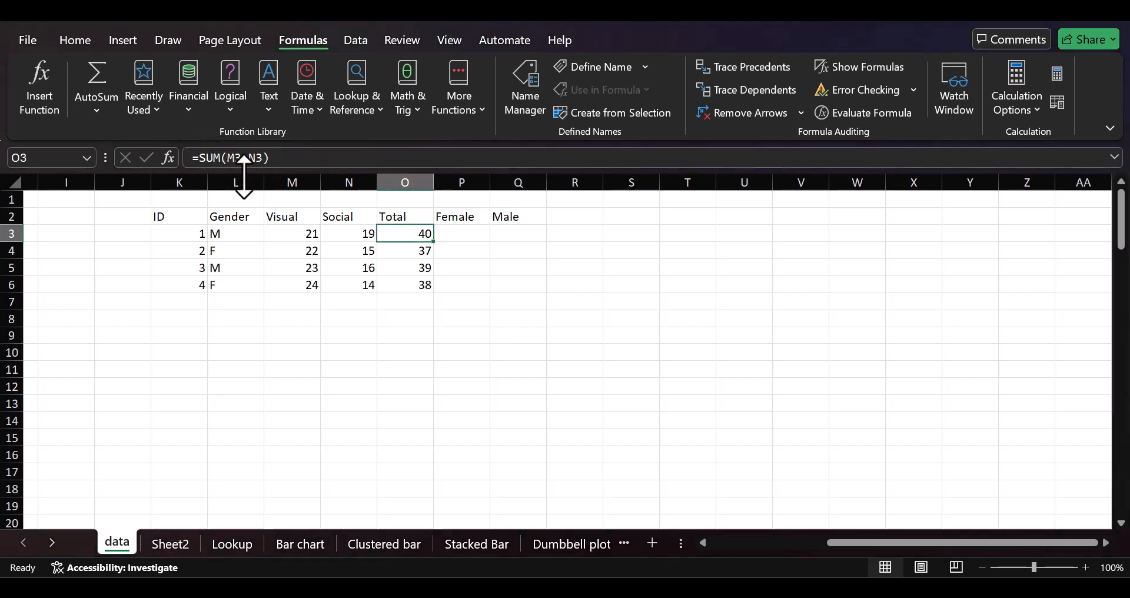
left_click(474, 238)
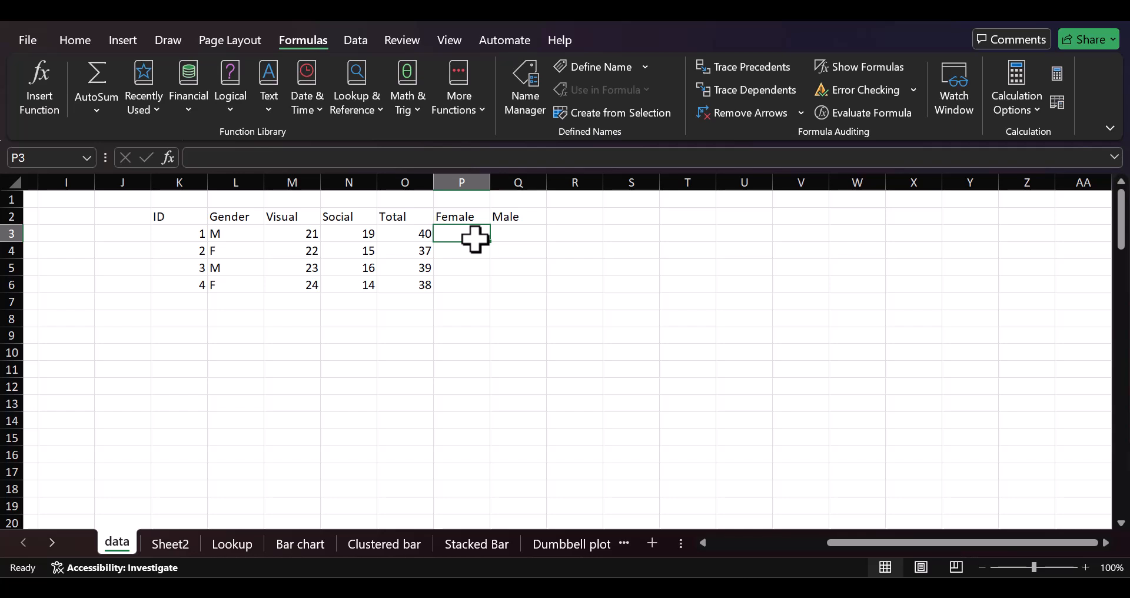
type("=SUMIF")
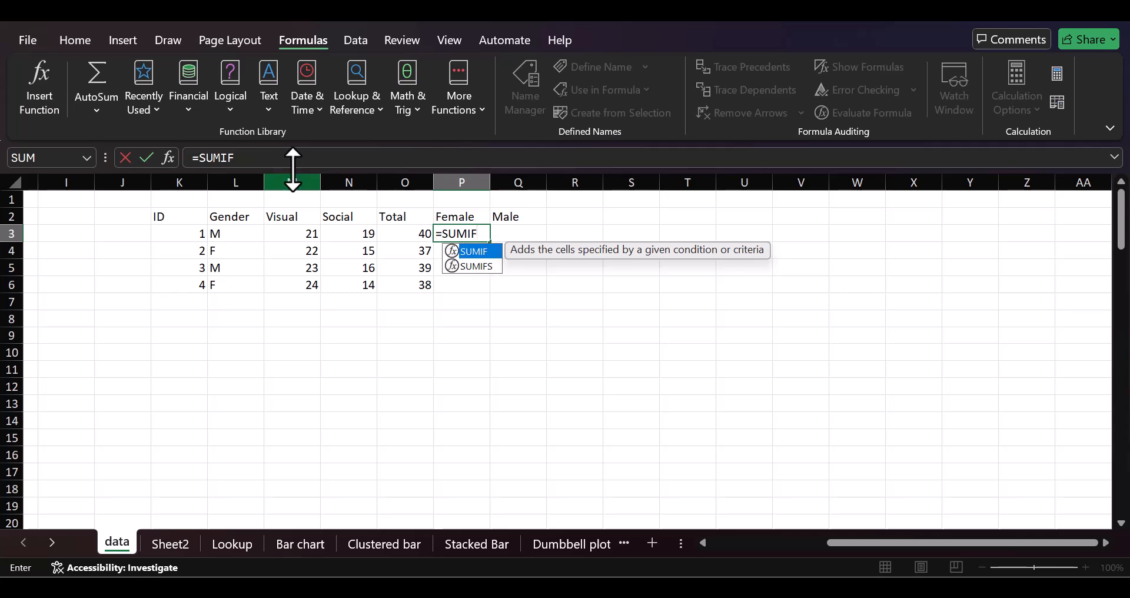
left_click(170, 157)
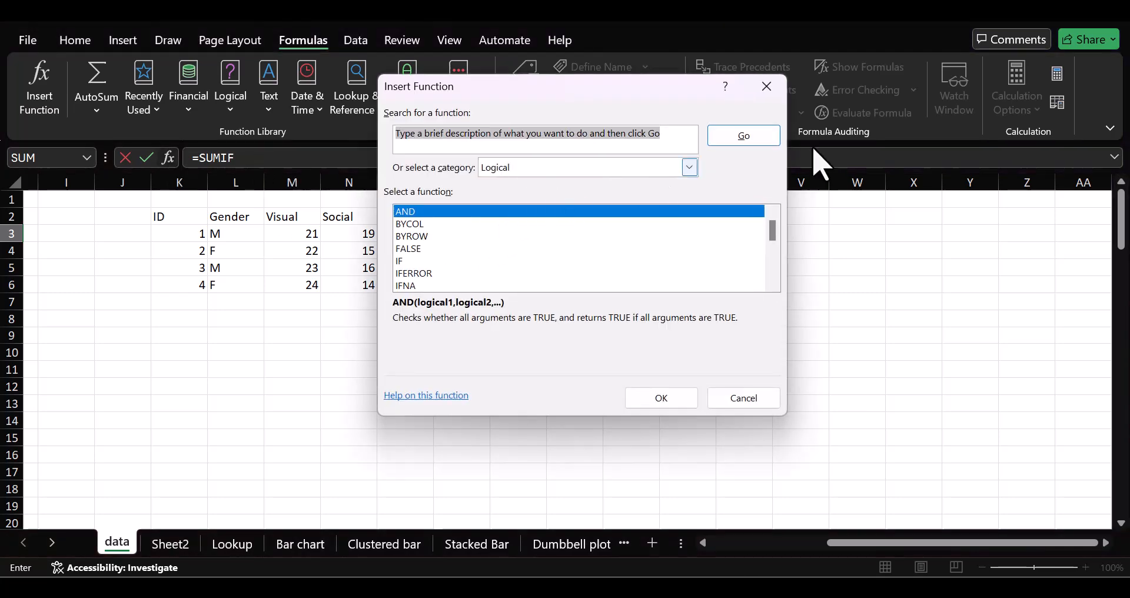
left_click(766, 87)
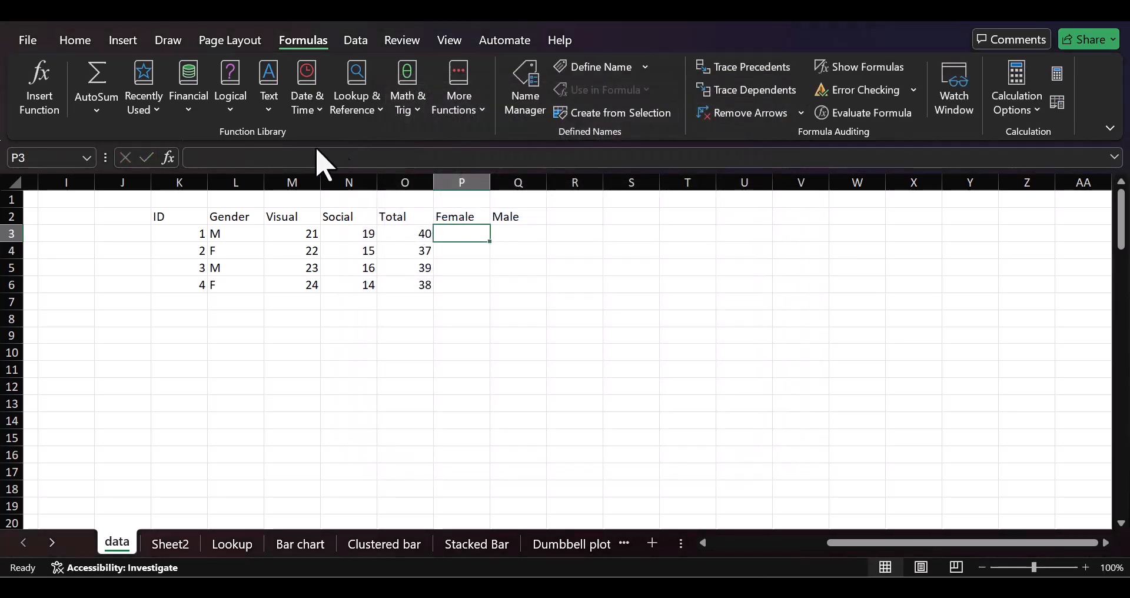
type("=SU")
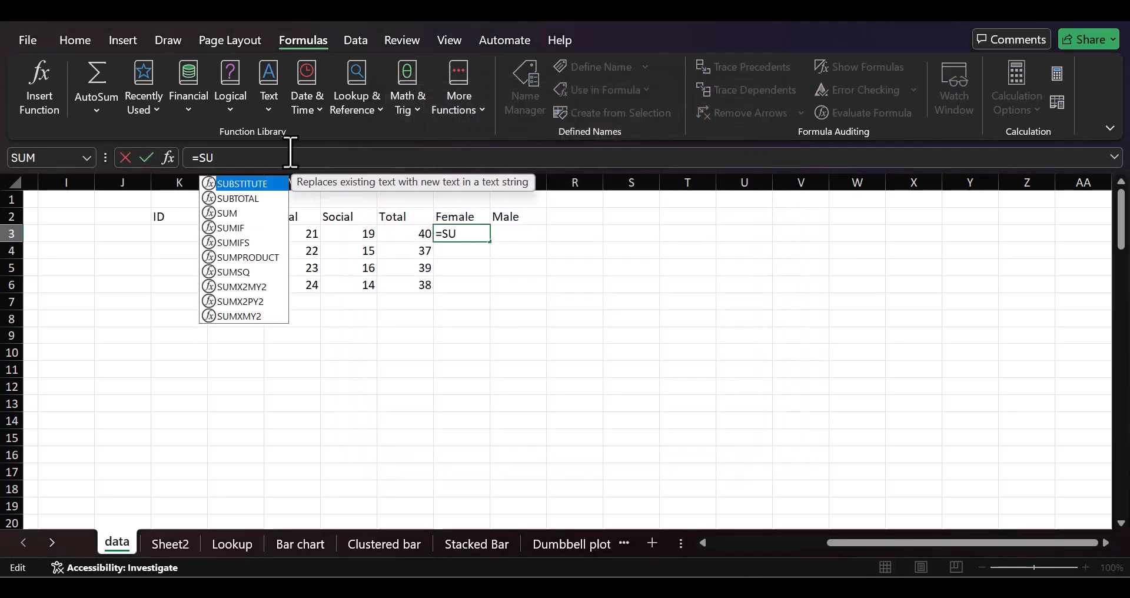
type("MIF()")
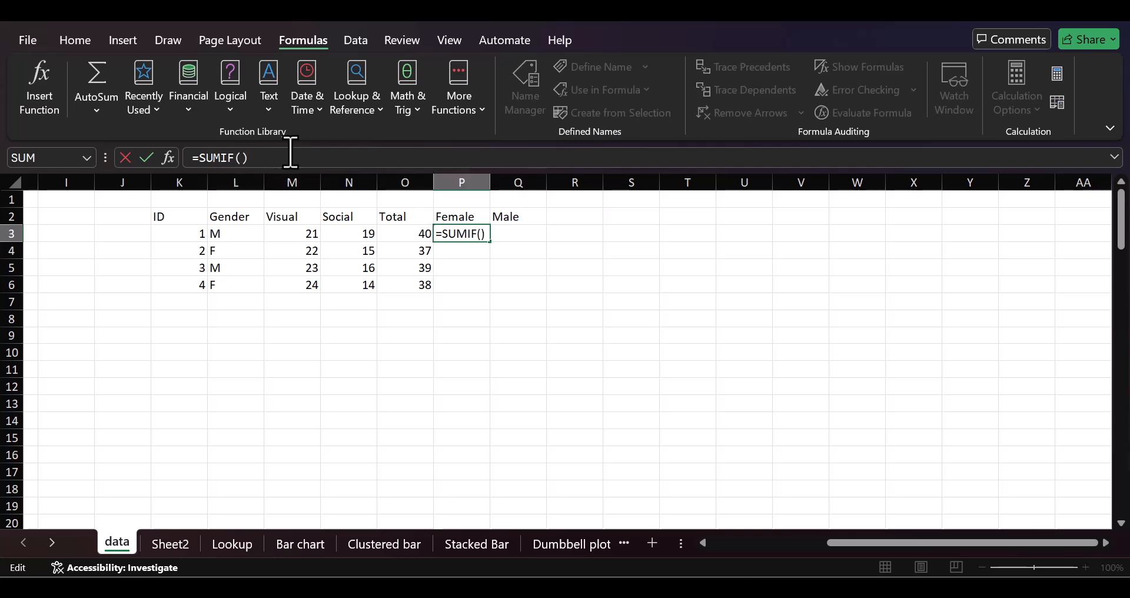
left_click(165, 163)
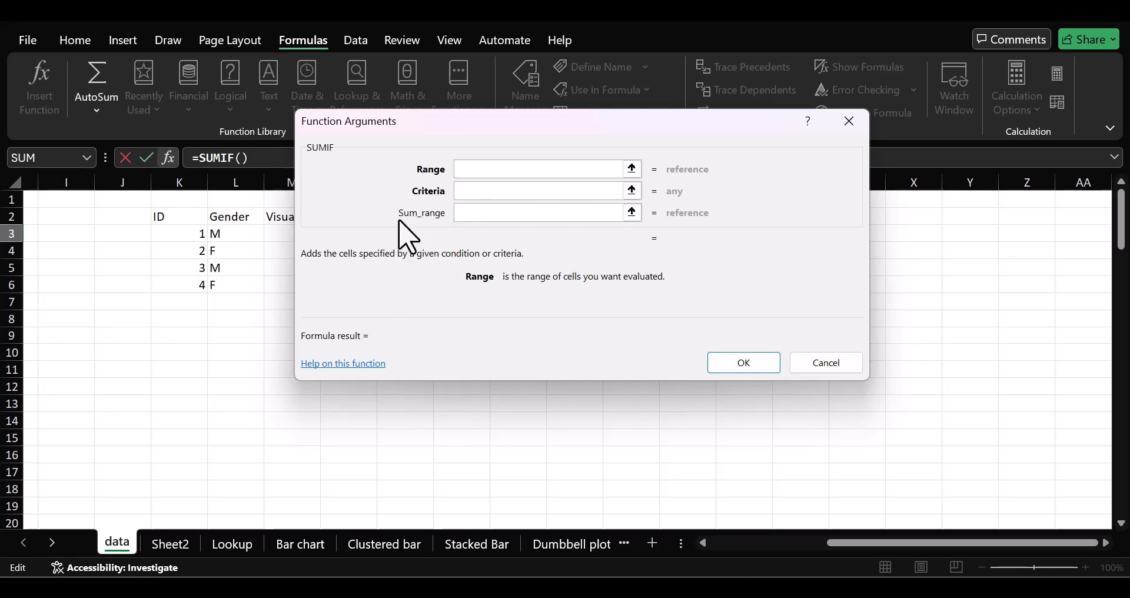
left_click(847, 121)
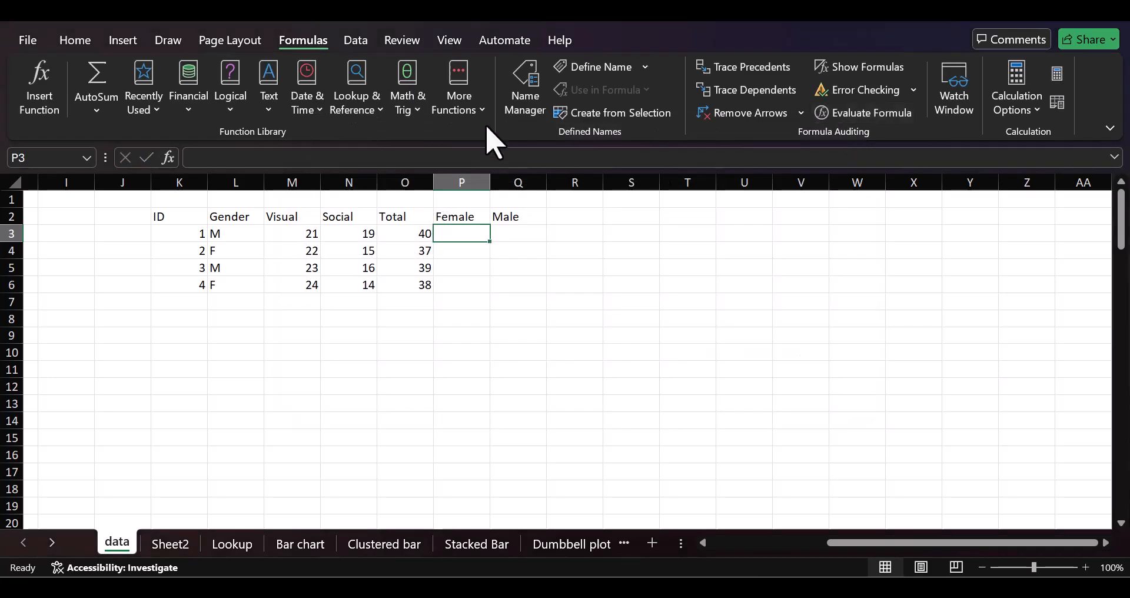
Enter =SUMIF(L3:L6, "F", O3:O6) in cell P3 to sum the Total scores for females
type("=SUM")
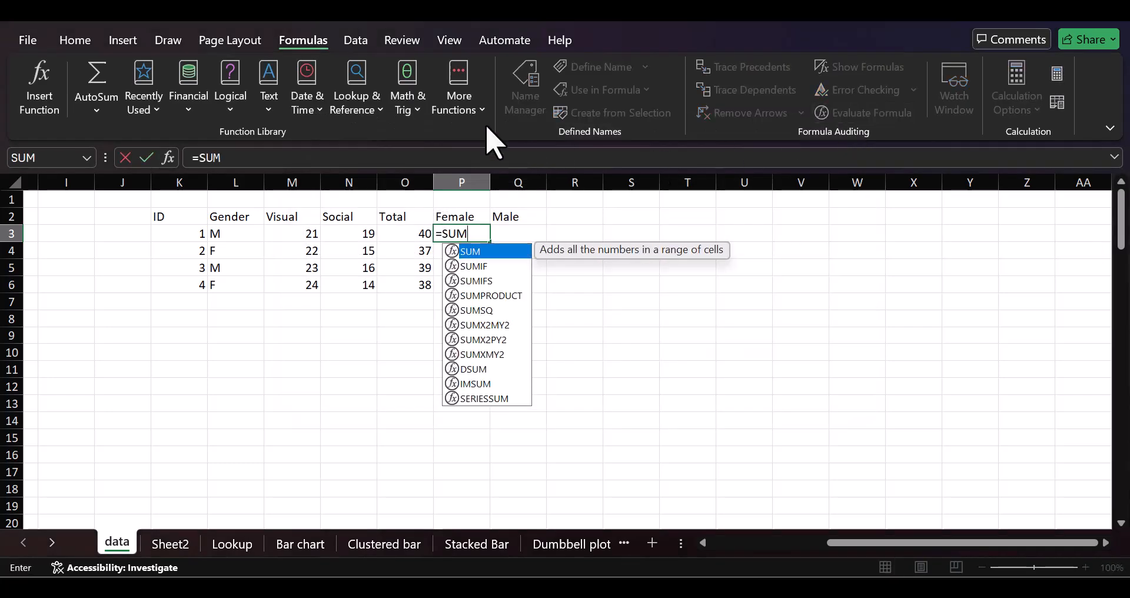
type("IF(")
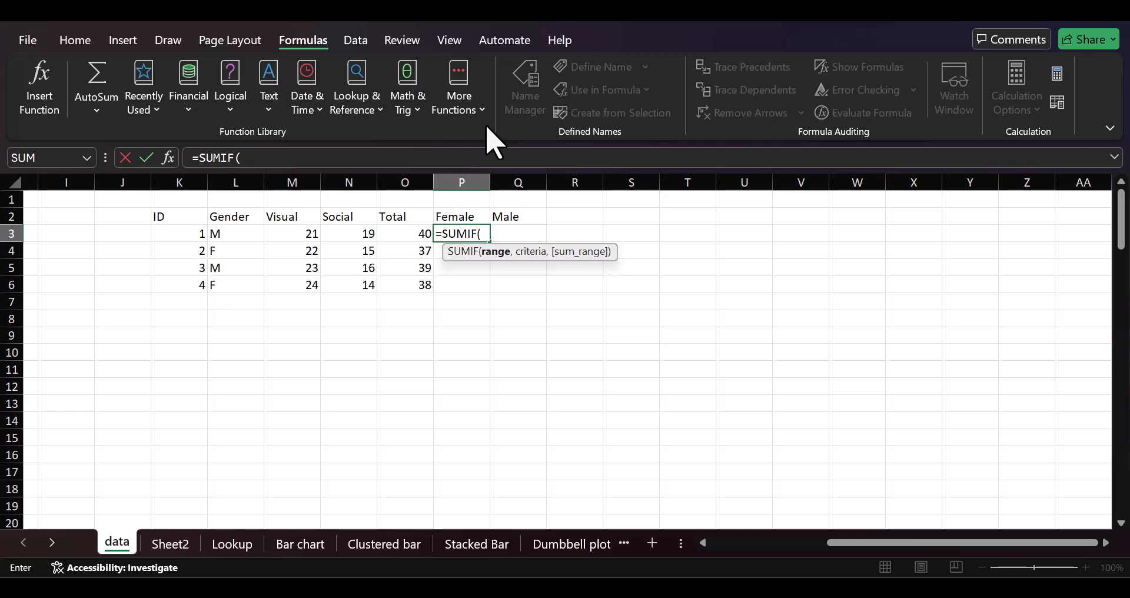
left_click(227, 233)
left_click_drag(227, 233, 226, 285)
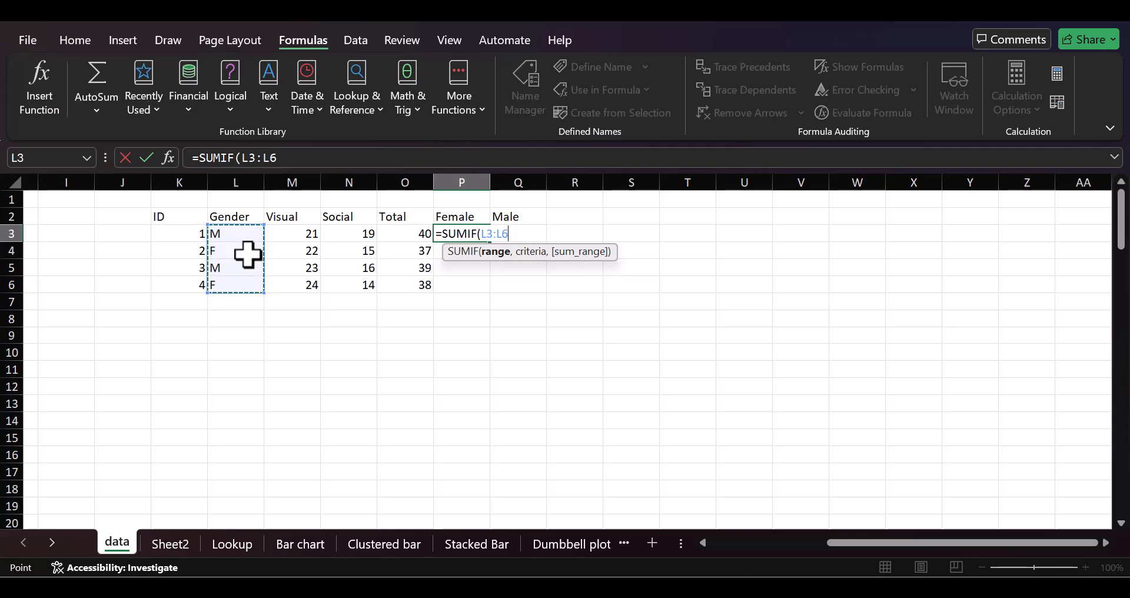
type(",")
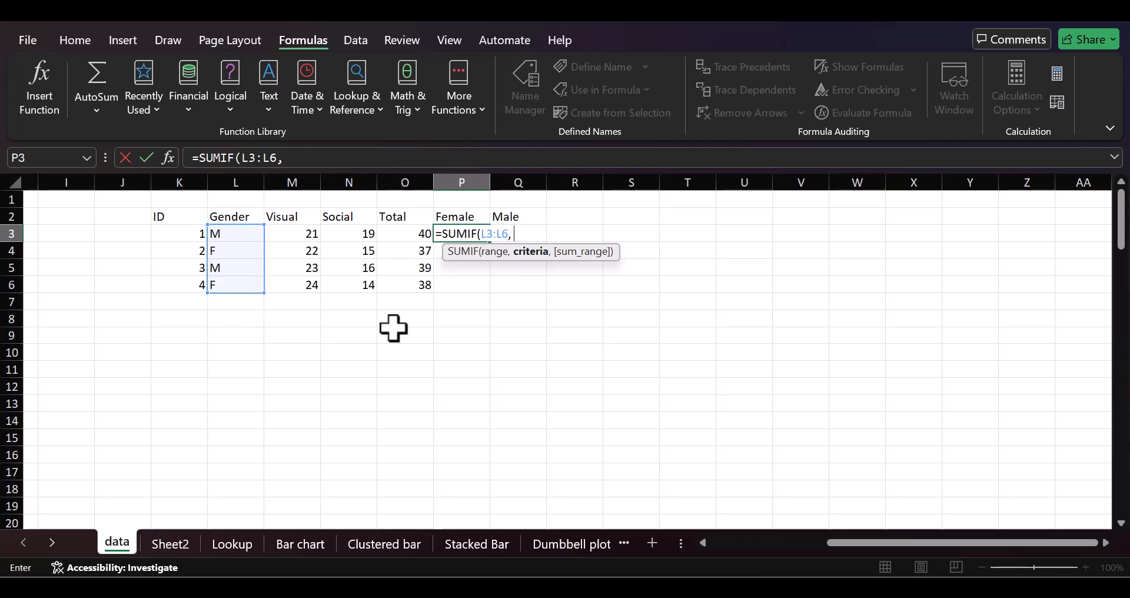
type(" \"F\"")
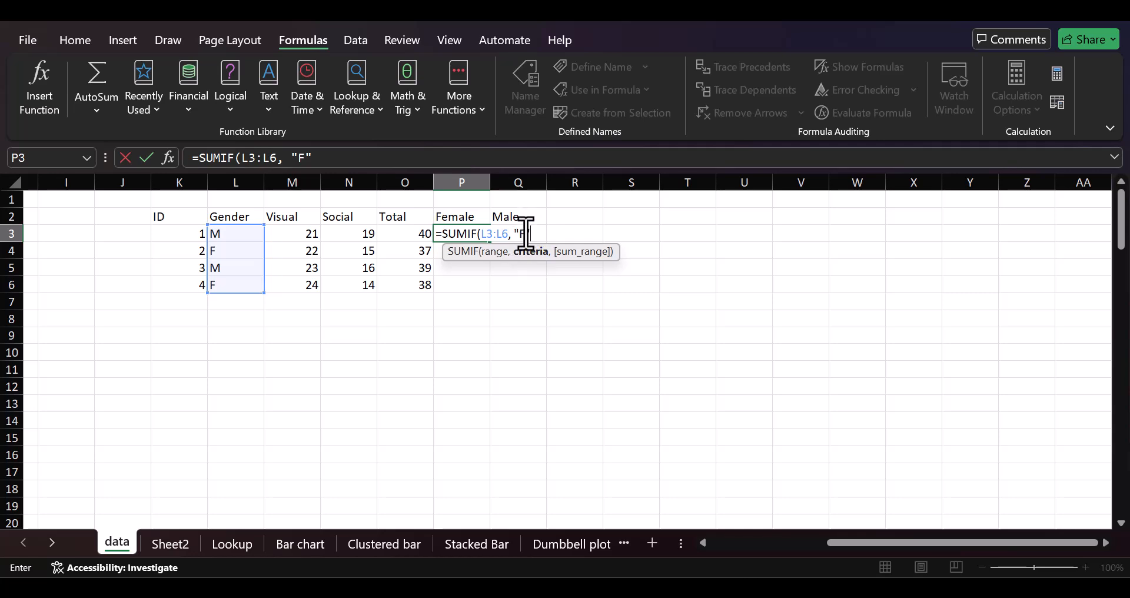
type(",")
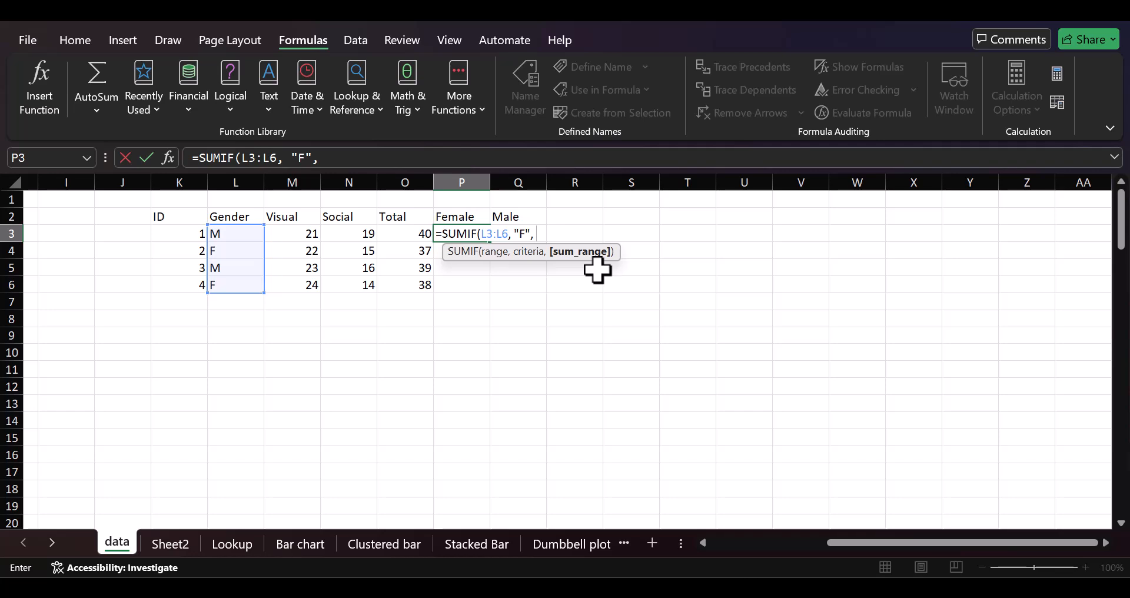
left_click_drag(407, 231, 407, 281)
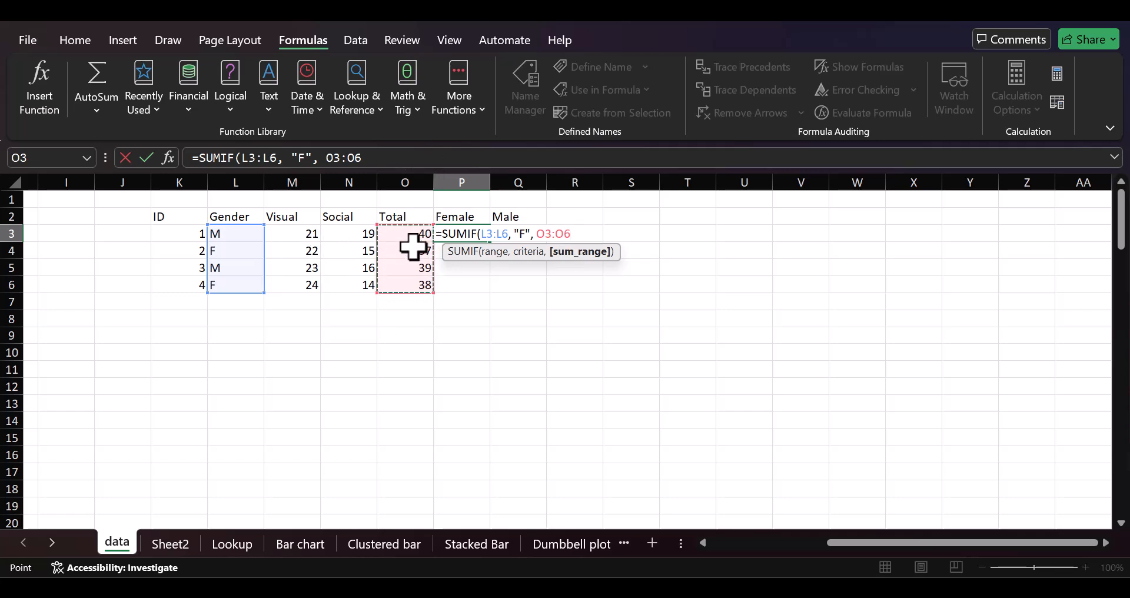
type(")")
key("Return")
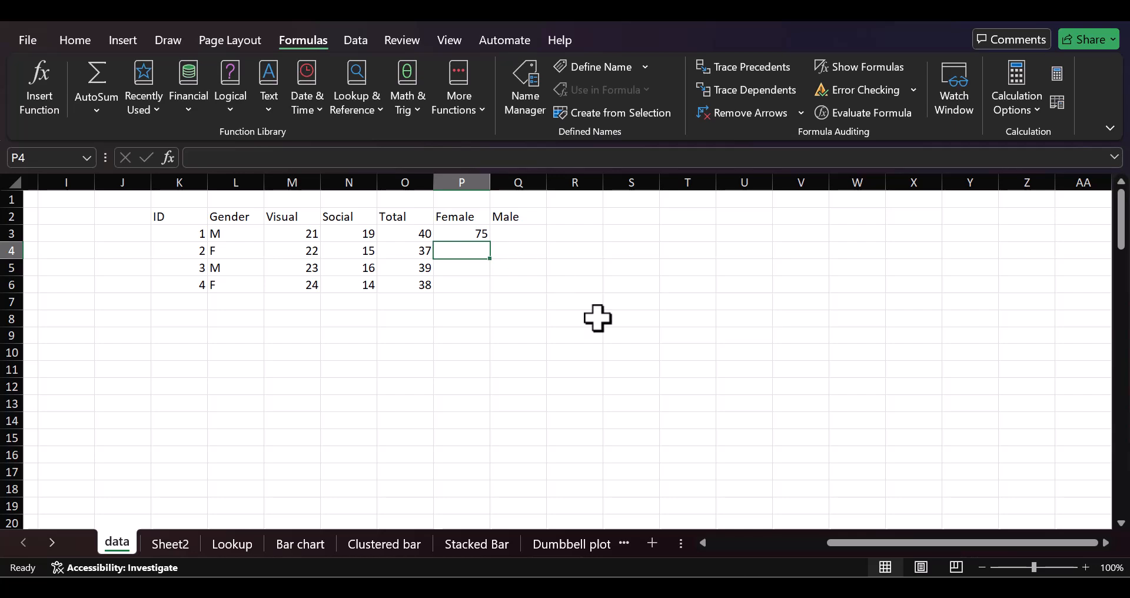
Enter =SUMIF(L3:L6, "M", O3:O6) in cell Q3 to sum the Total scores for males
left_click(526, 236)
type("=SUMIF(")
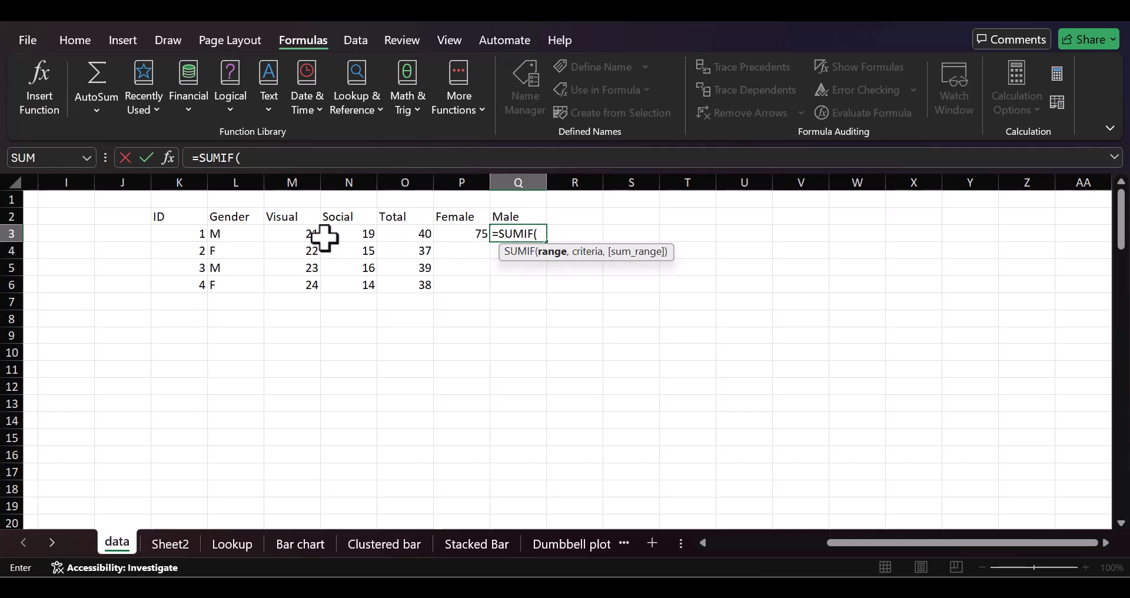
left_click_drag(235, 238, 241, 289)
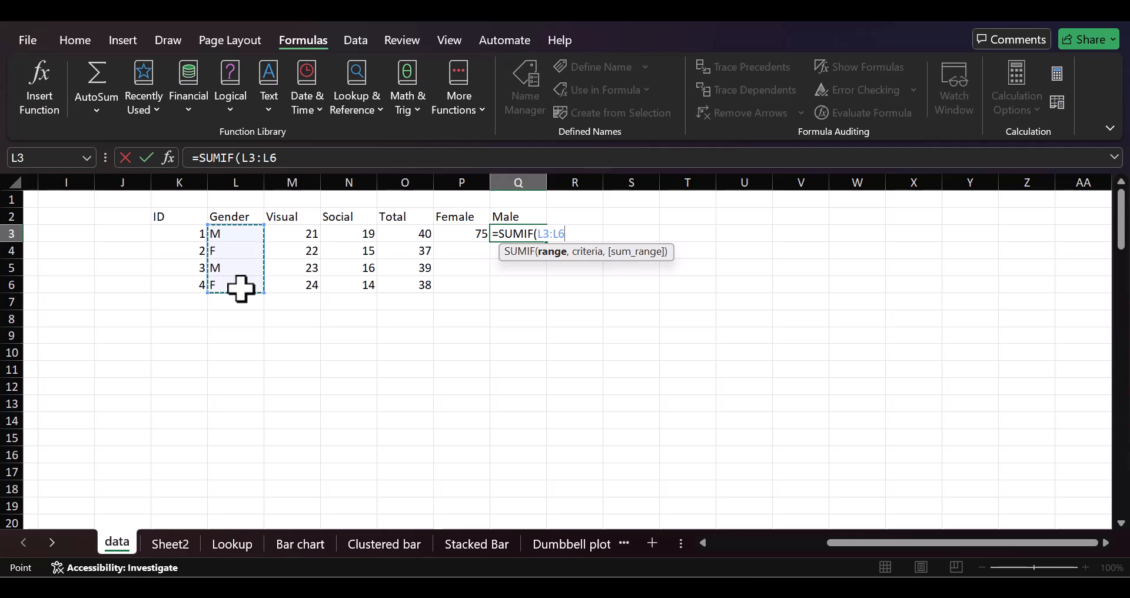
type(", \"")
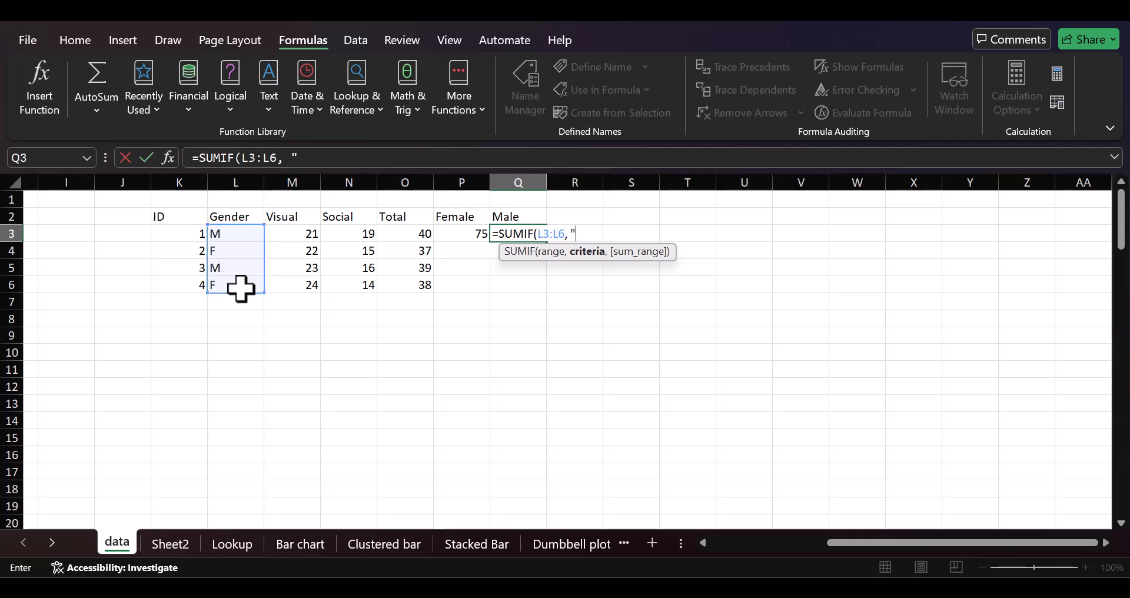
type("M\",")
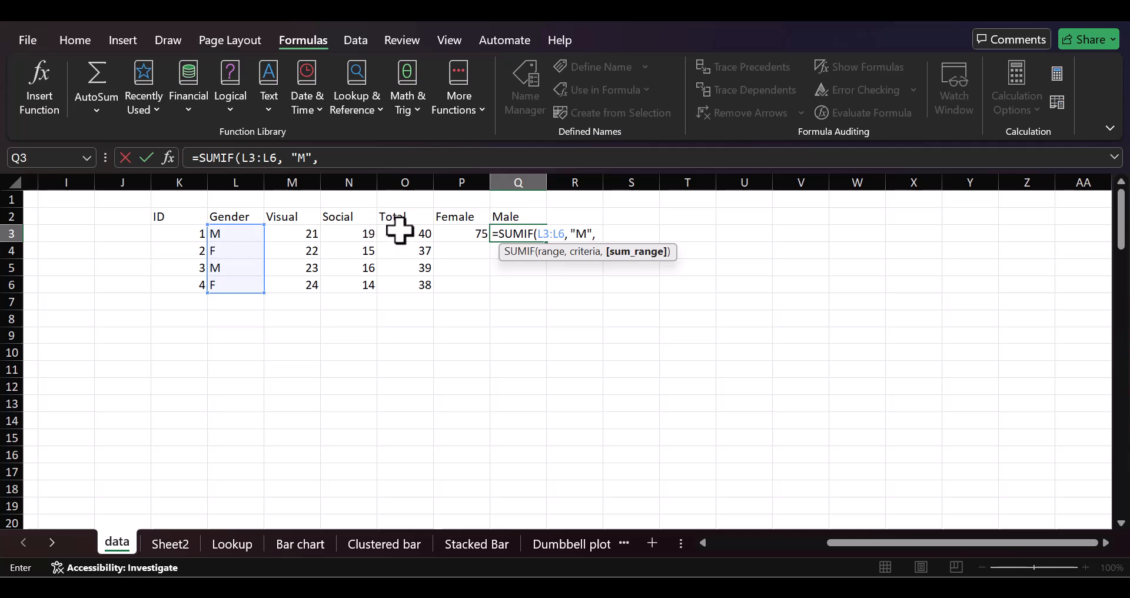
left_click_drag(399, 231, 402, 292)
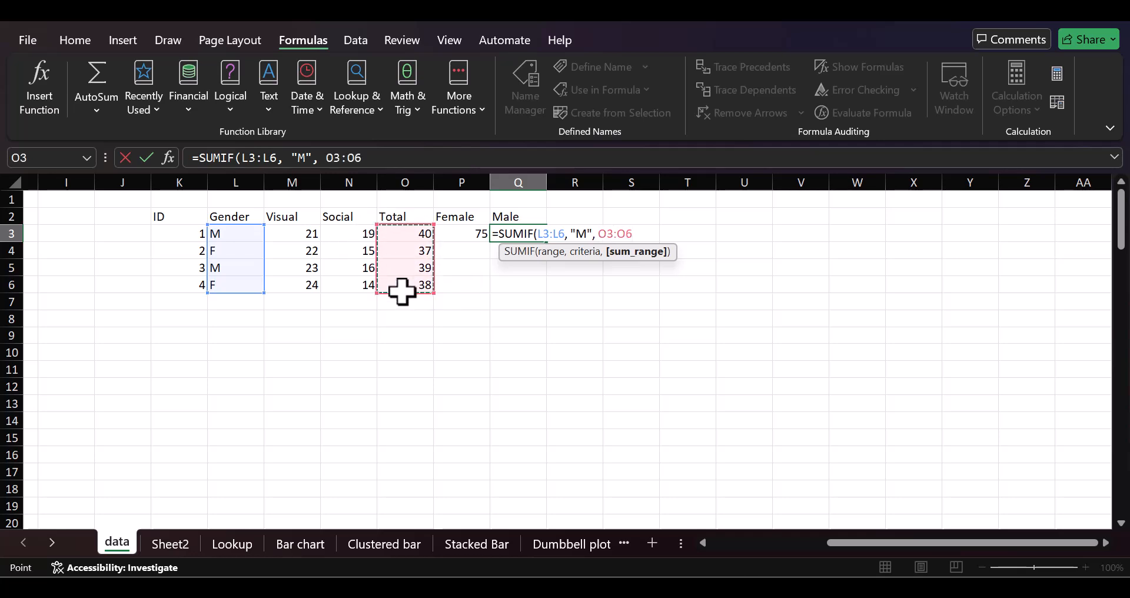
type(")")
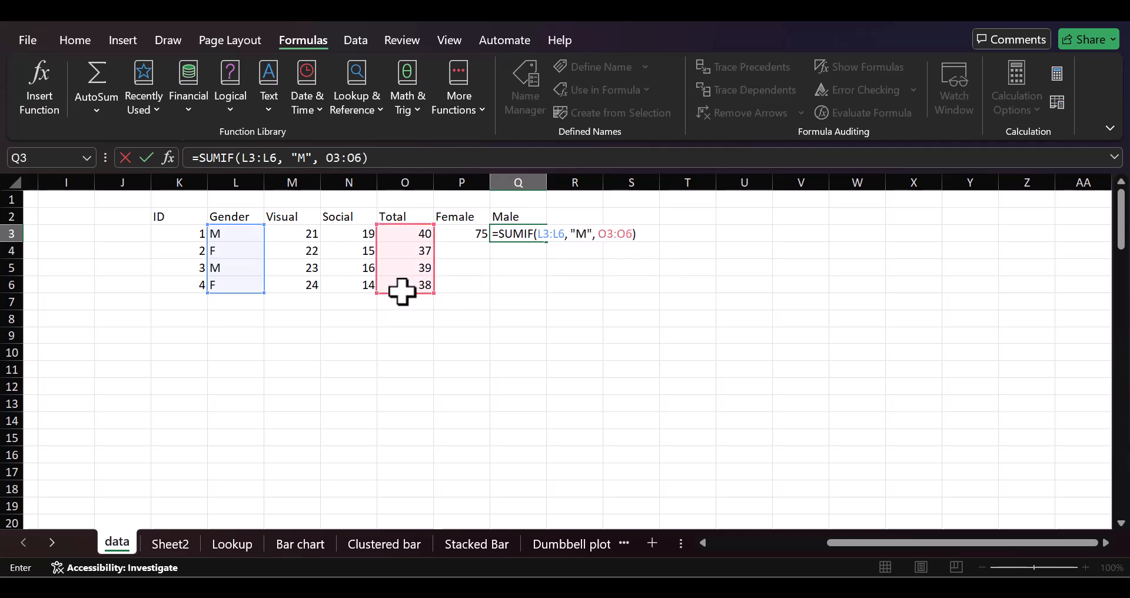
key("Return")
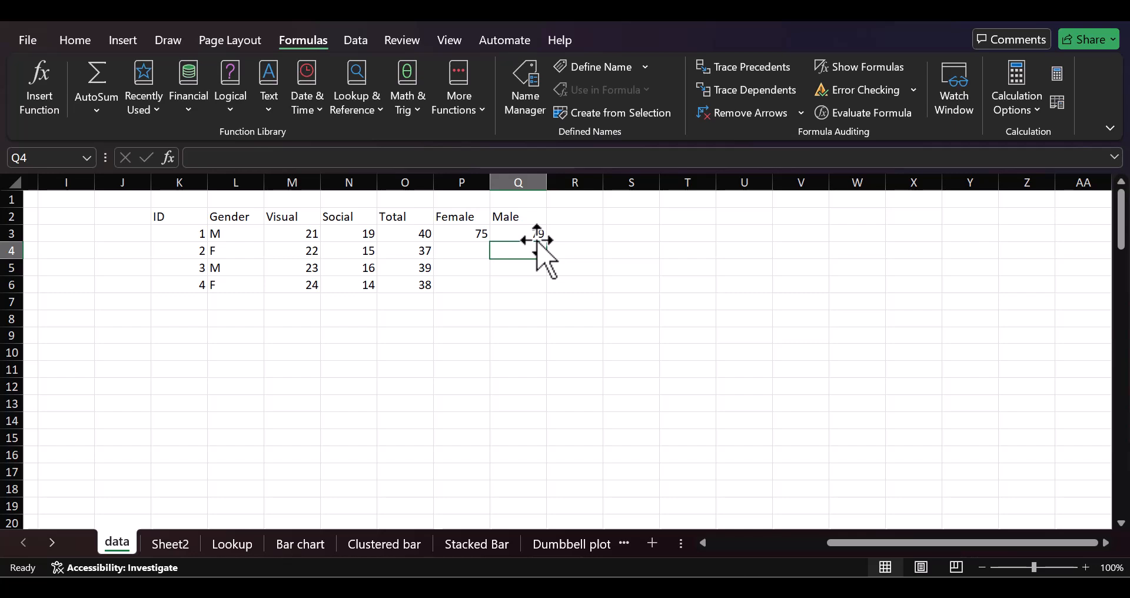
Enter =COUNTIF(L3:L6, "F") in cell P4 to count the females in the Gender column
left_click(470, 253)
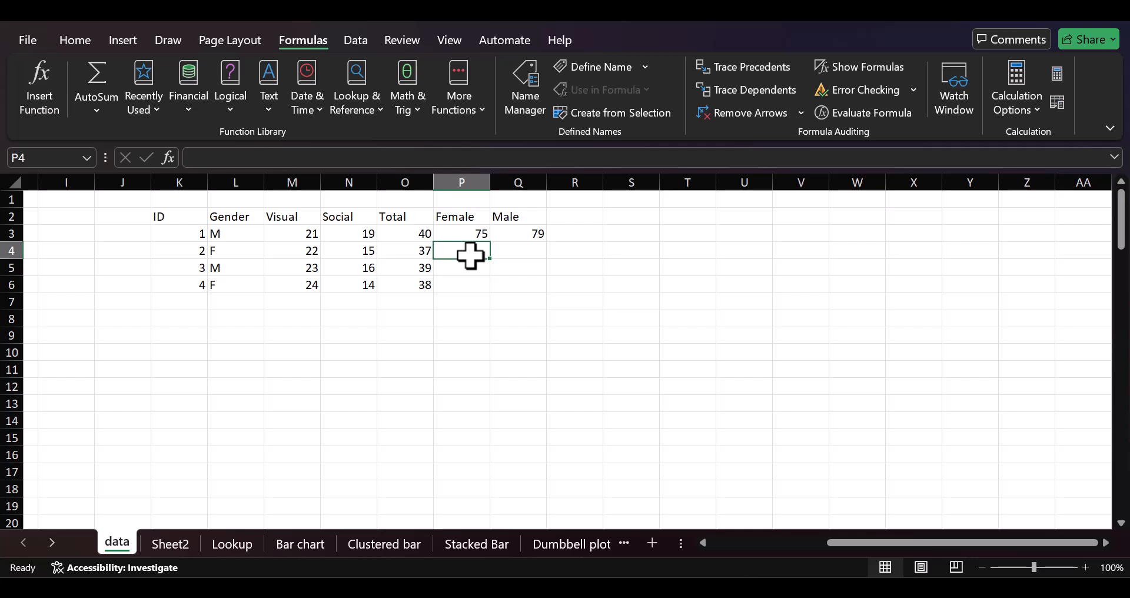
left_click(421, 156)
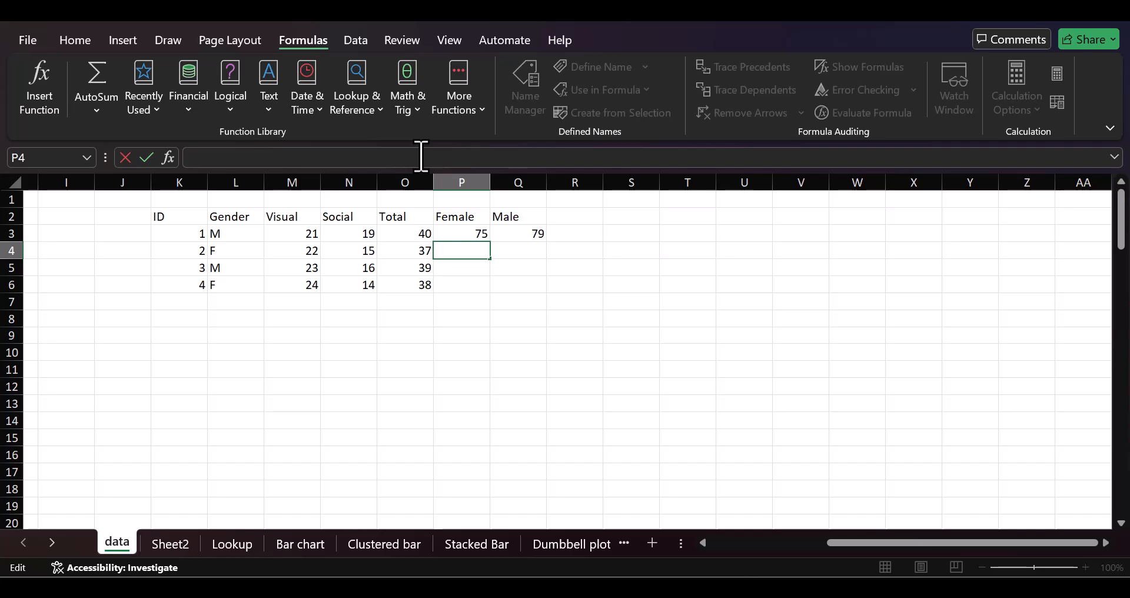
type("=COUNTIF")
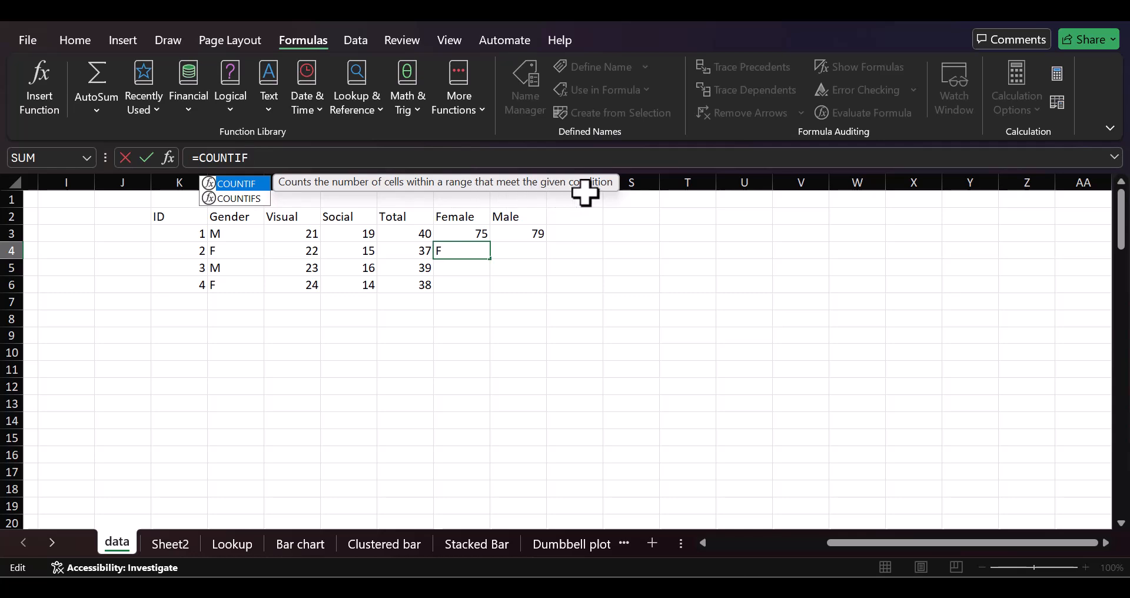
type("(")
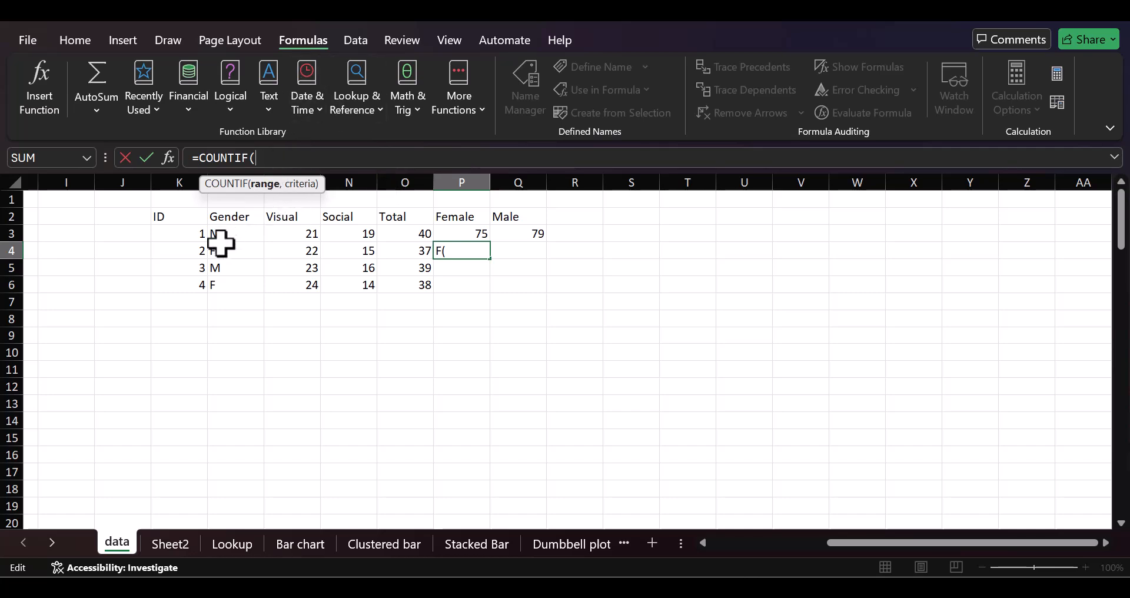
left_click_drag(224, 234, 226, 287)
type(", ")
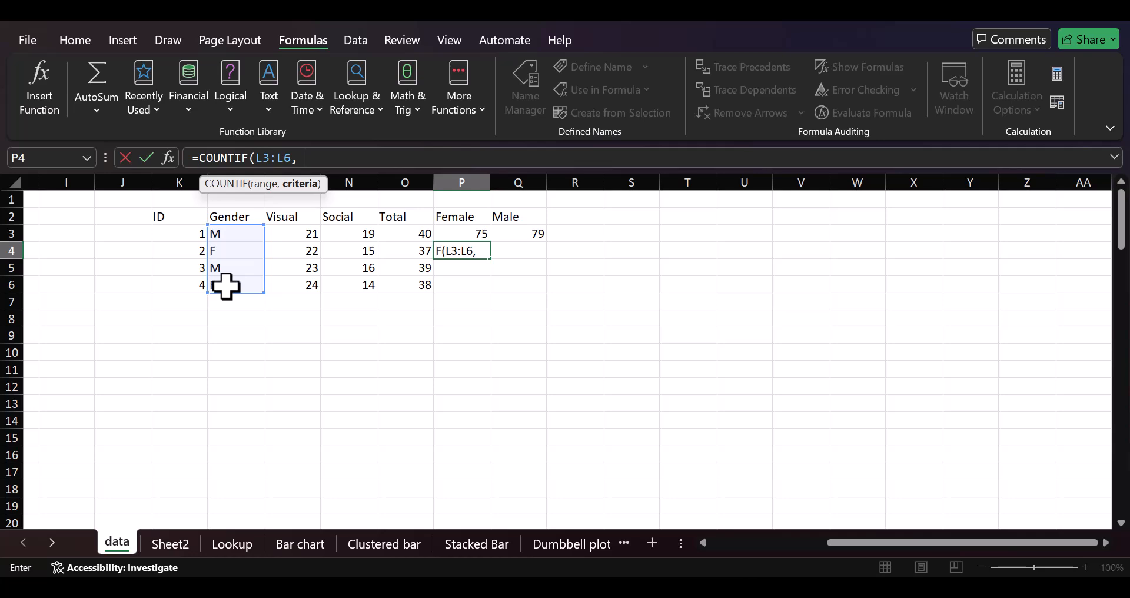
type("\"F\")")
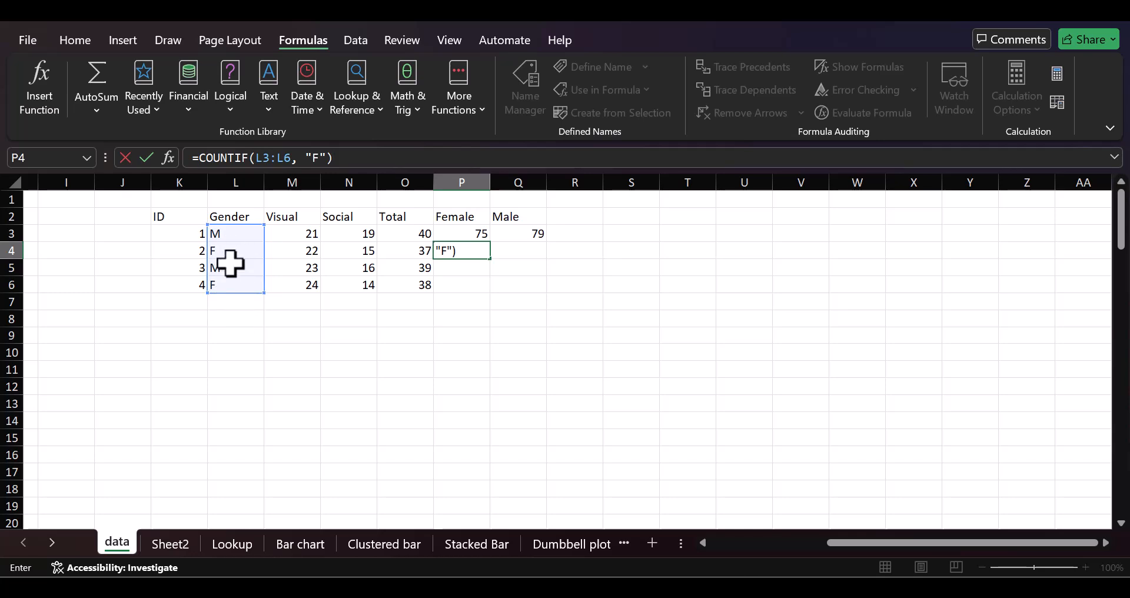
key("Return")
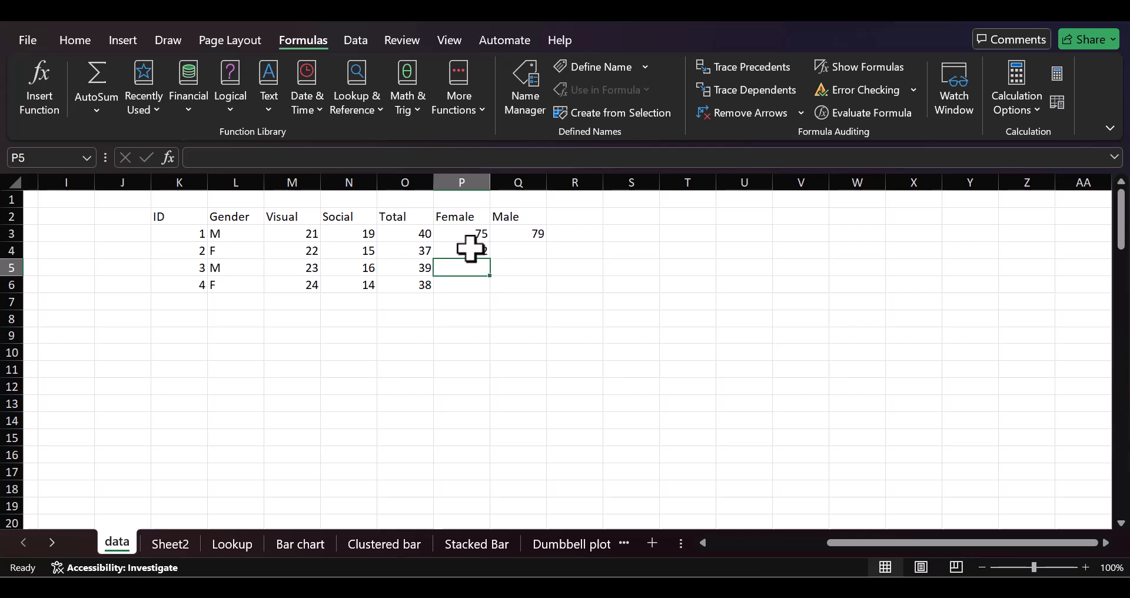
Enter =COUNTIF(L3:L6, "M") in cell Q4 to count the males in the Gender column
left_click(515, 254)
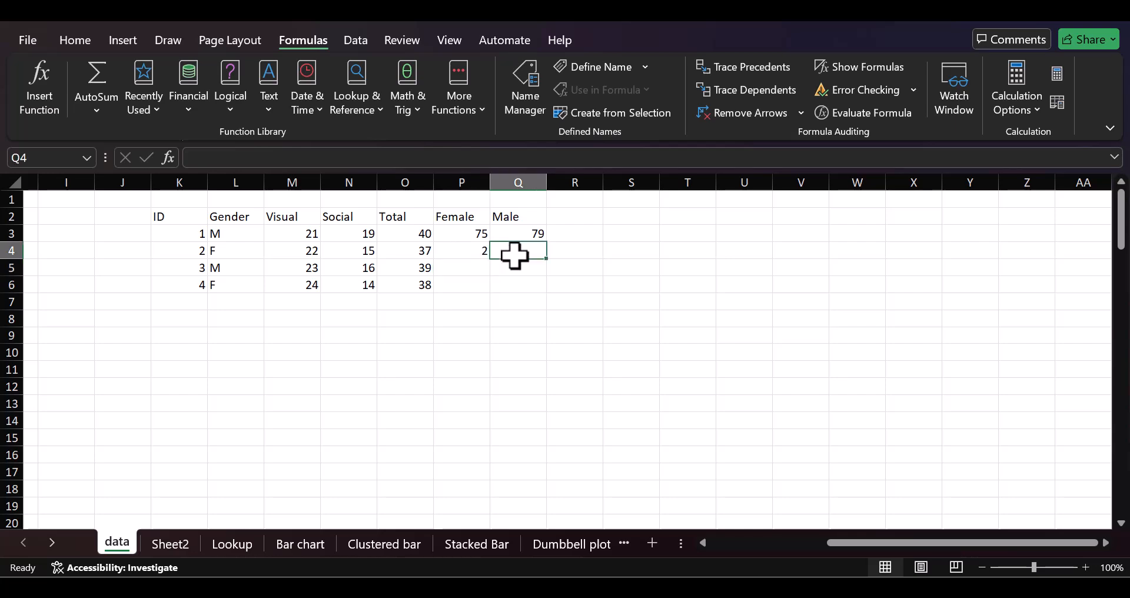
type("=")
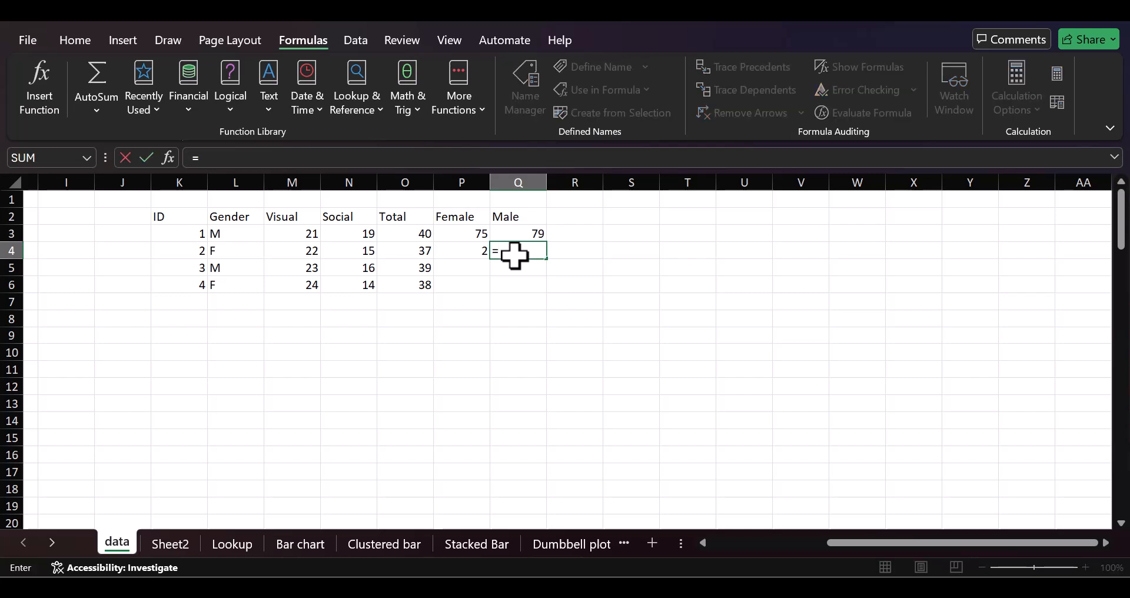
type("COUN")
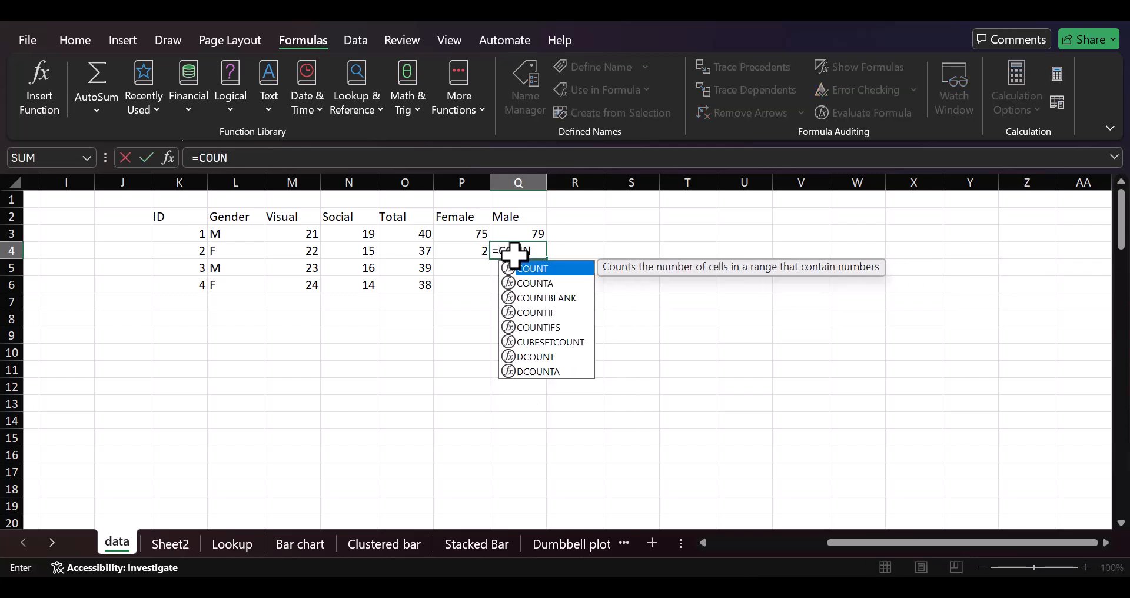
type("TIF(")
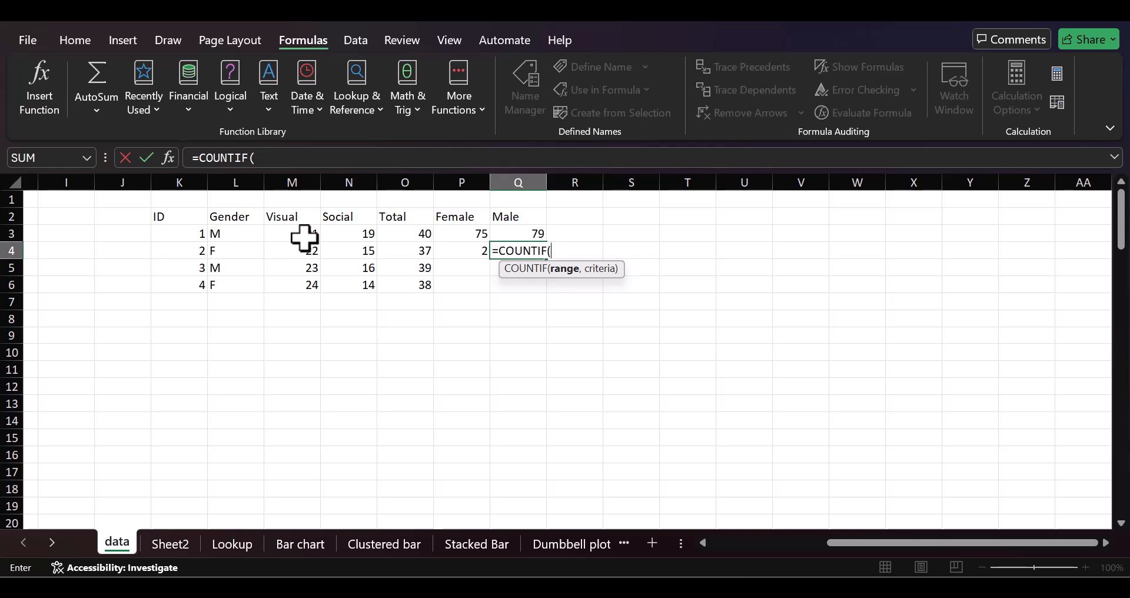
left_click_drag(251, 238, 244, 292)
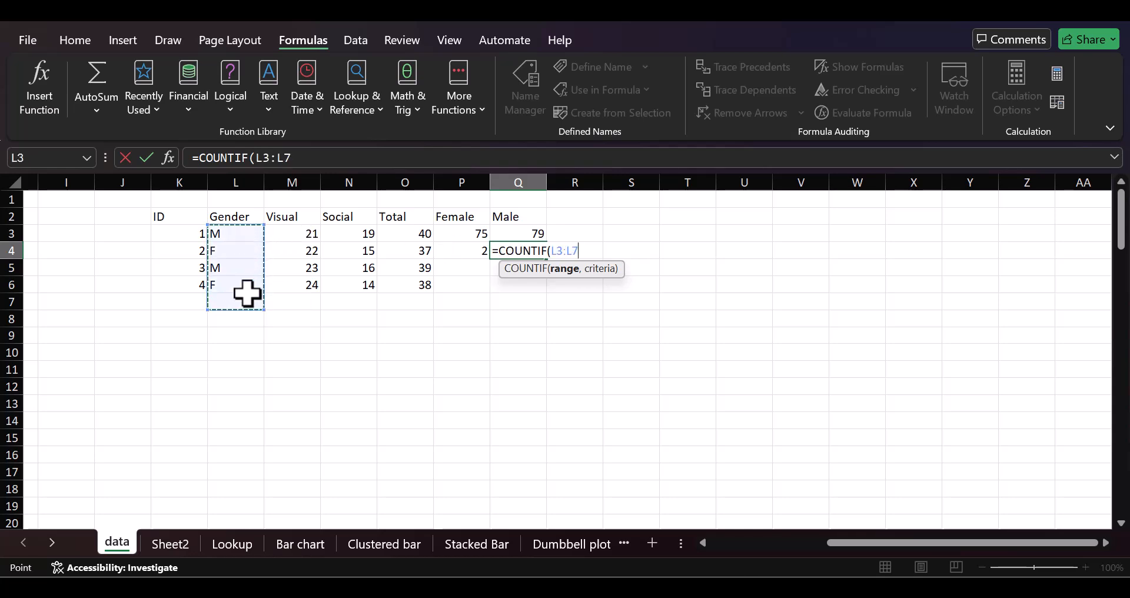
left_click_drag(236, 237, 236, 281)
type(", ")
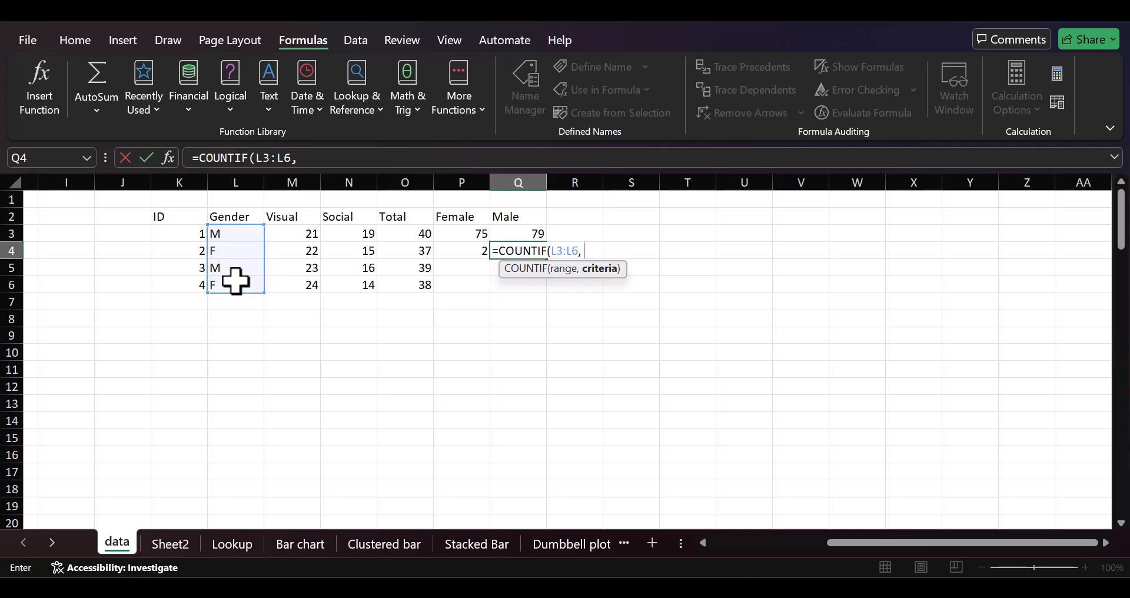
type("\"M\")")
key("Return")
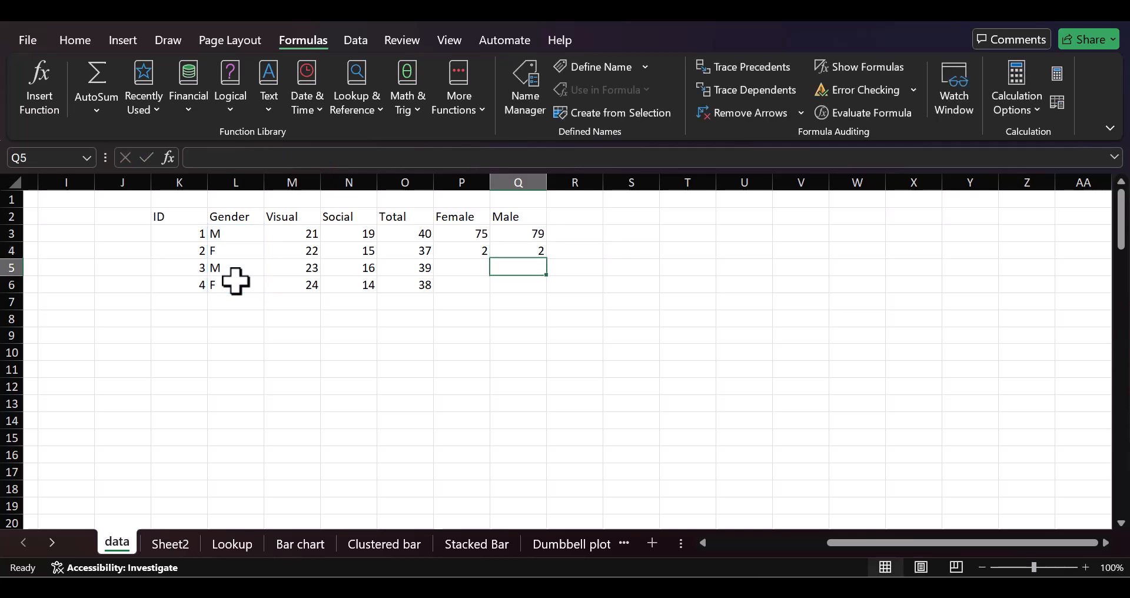